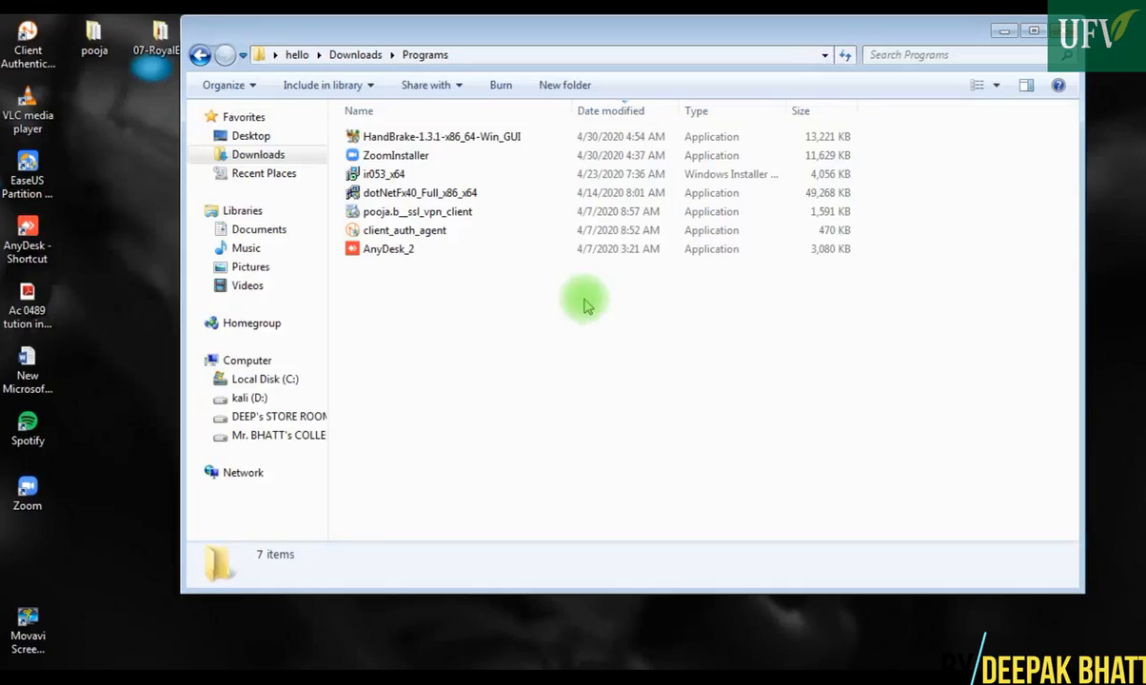
Step: Install HandBrake 1.3.1 from the downloaded HandBrake-1.3.1-x86_64-Win_GUI installer, accepting the default setup choices
left_click(412, 140)
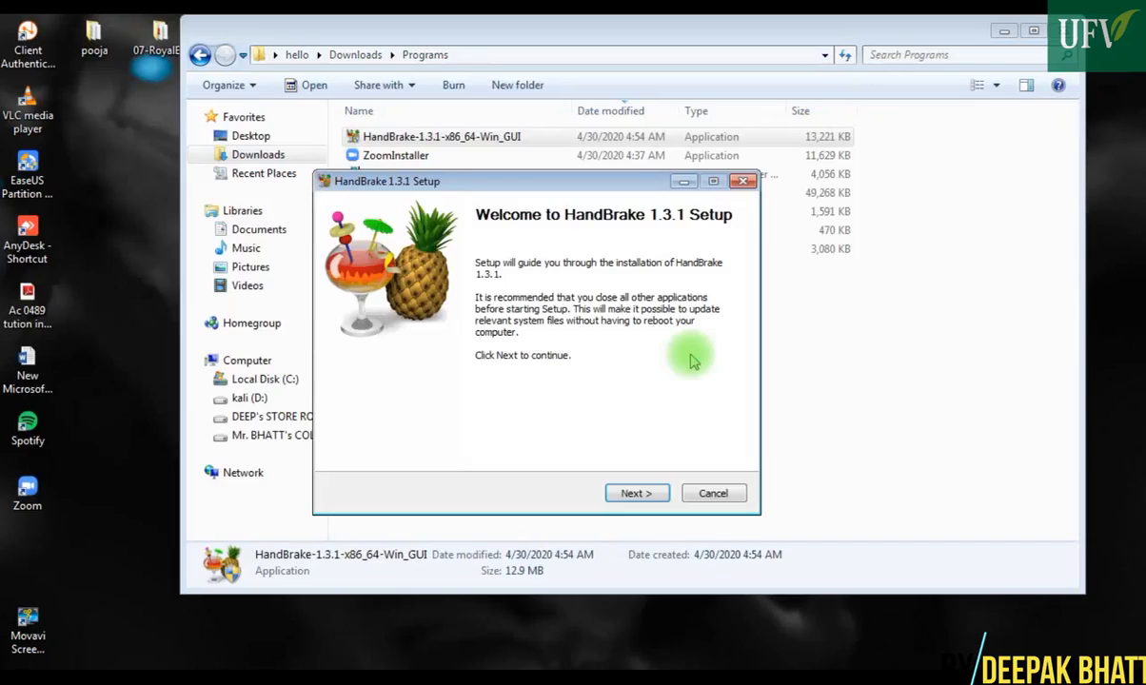
left_click(630, 494)
left_click(618, 494)
left_click(619, 492)
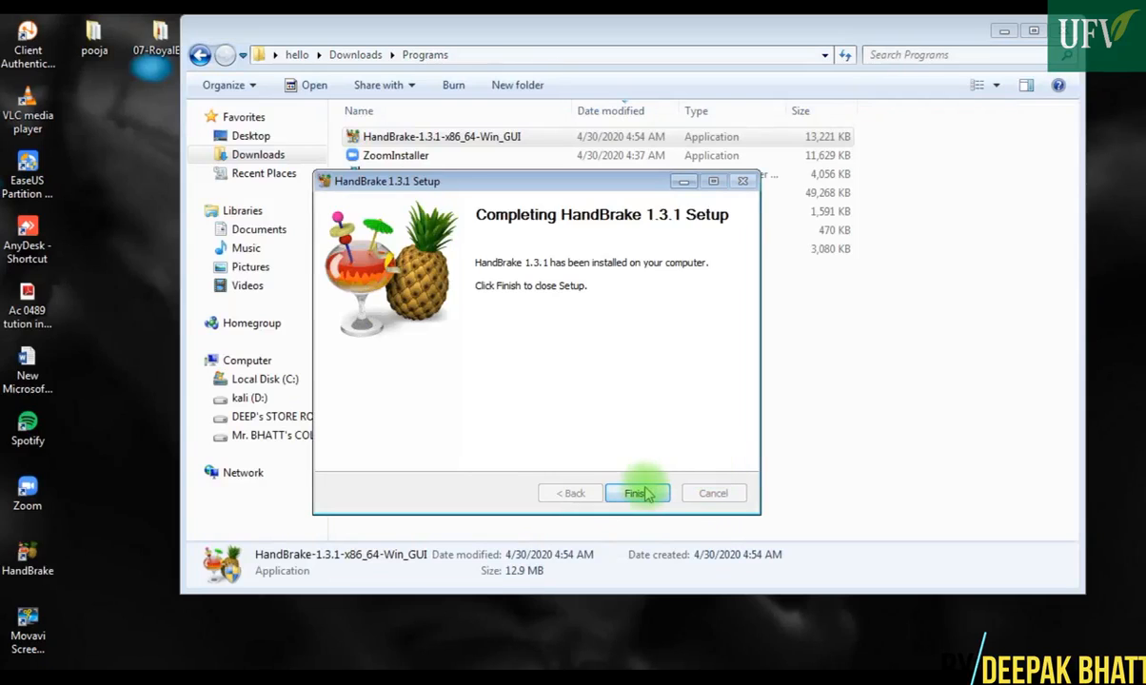
left_click(640, 493)
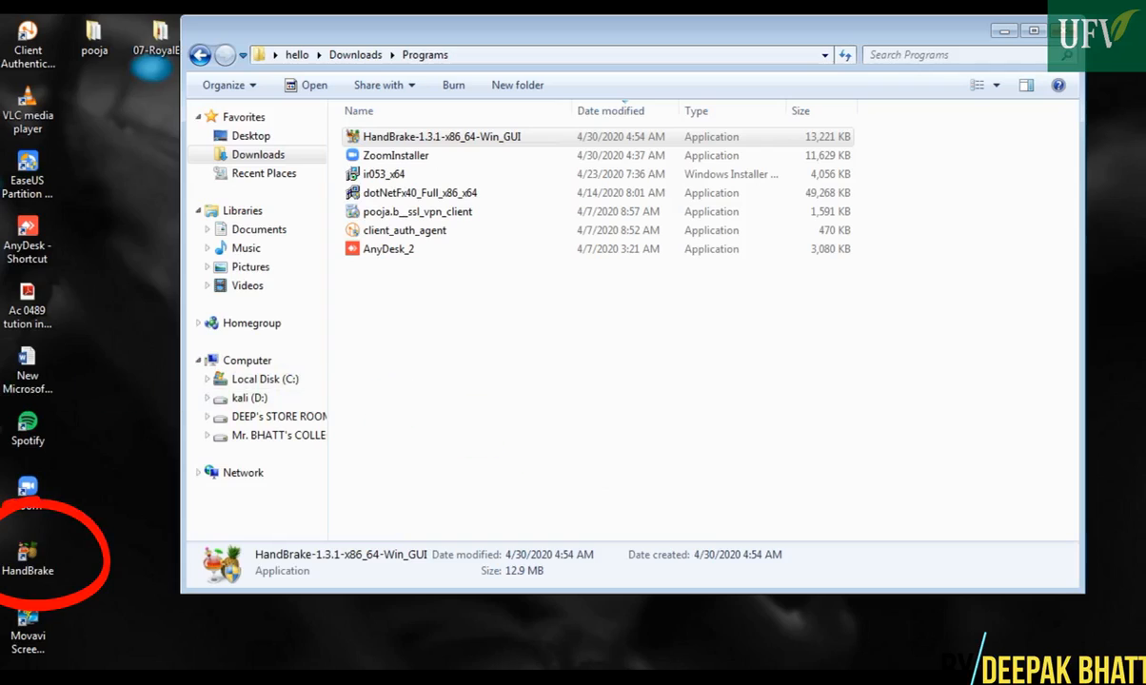
Step: Launch HandBrake and open the single video file Test from the Videos library as the source
double_click(29, 559)
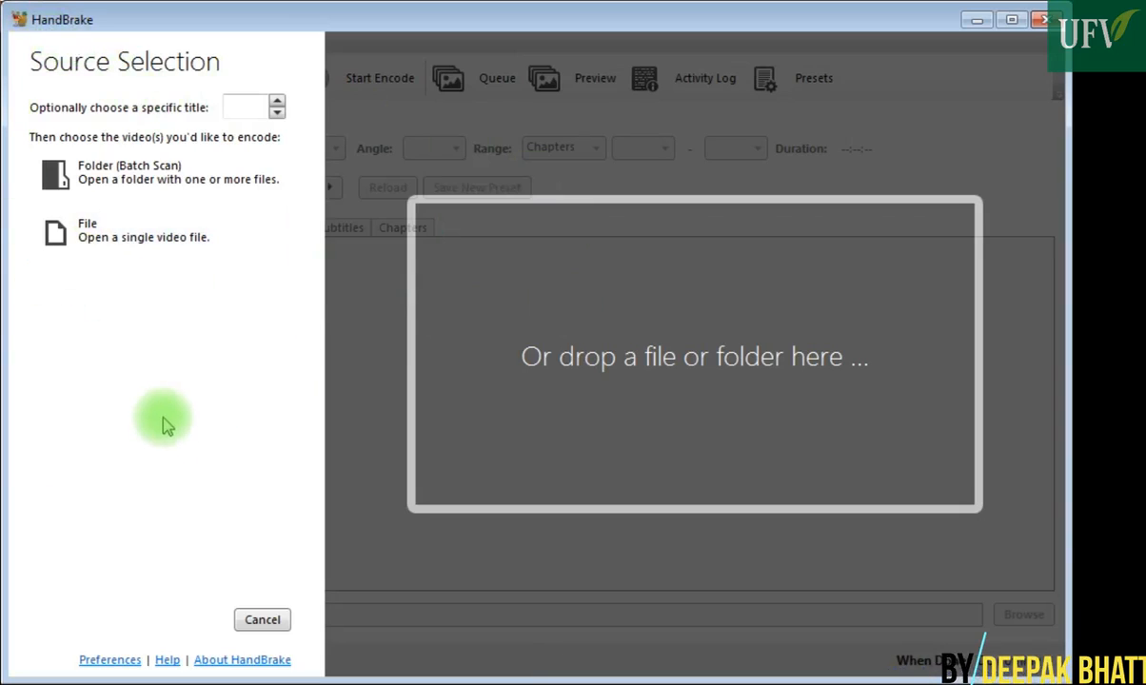
left_click(124, 245)
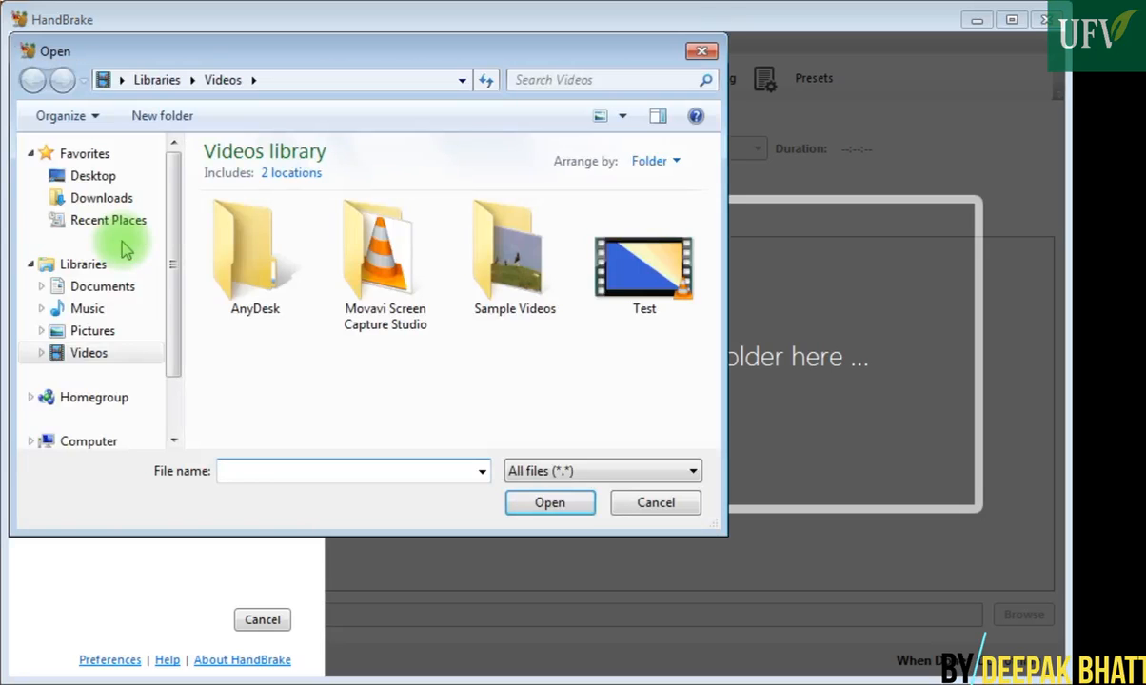
left_click(639, 306)
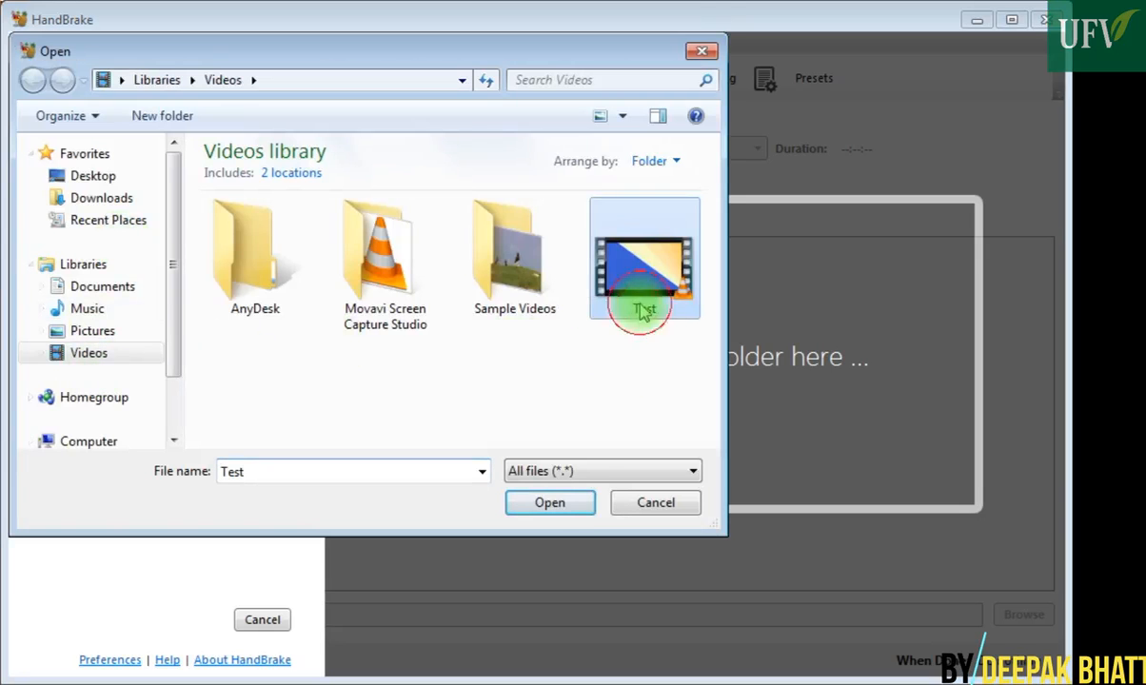
left_click(550, 504)
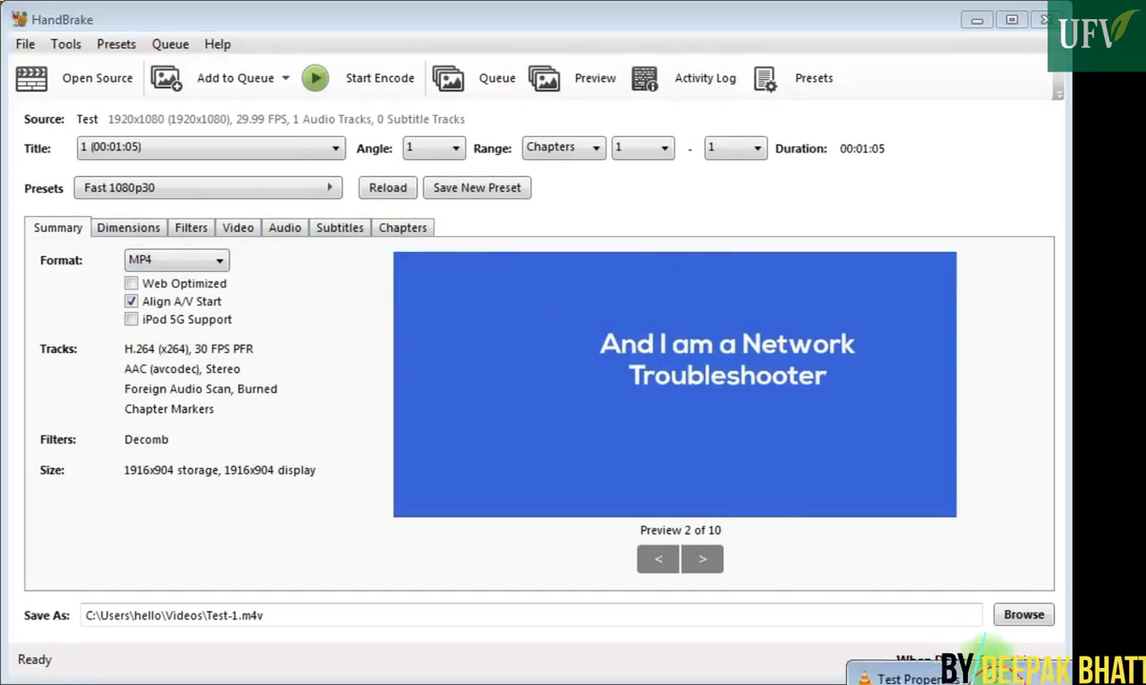
Step: Check the original Test video's file size, frame dimensions and bitrates in its file properties, then put the properties window aside
left_click_drag(808, 219, 788, 94)
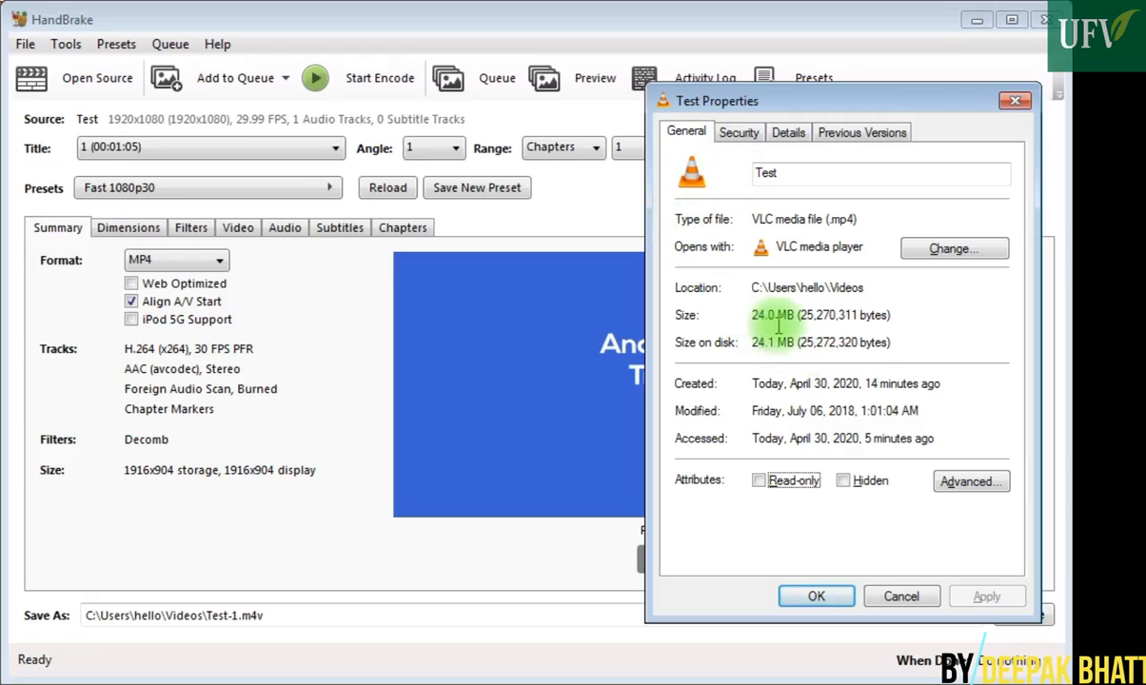
left_click(787, 138)
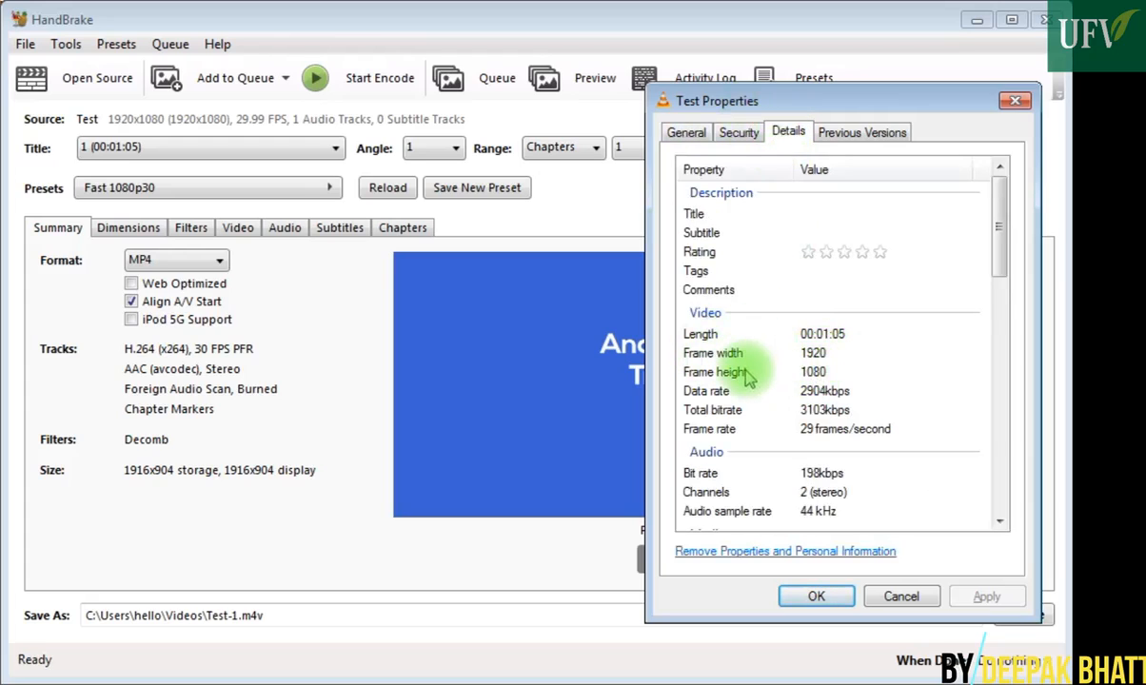
left_click_drag(887, 100, 1033, 684)
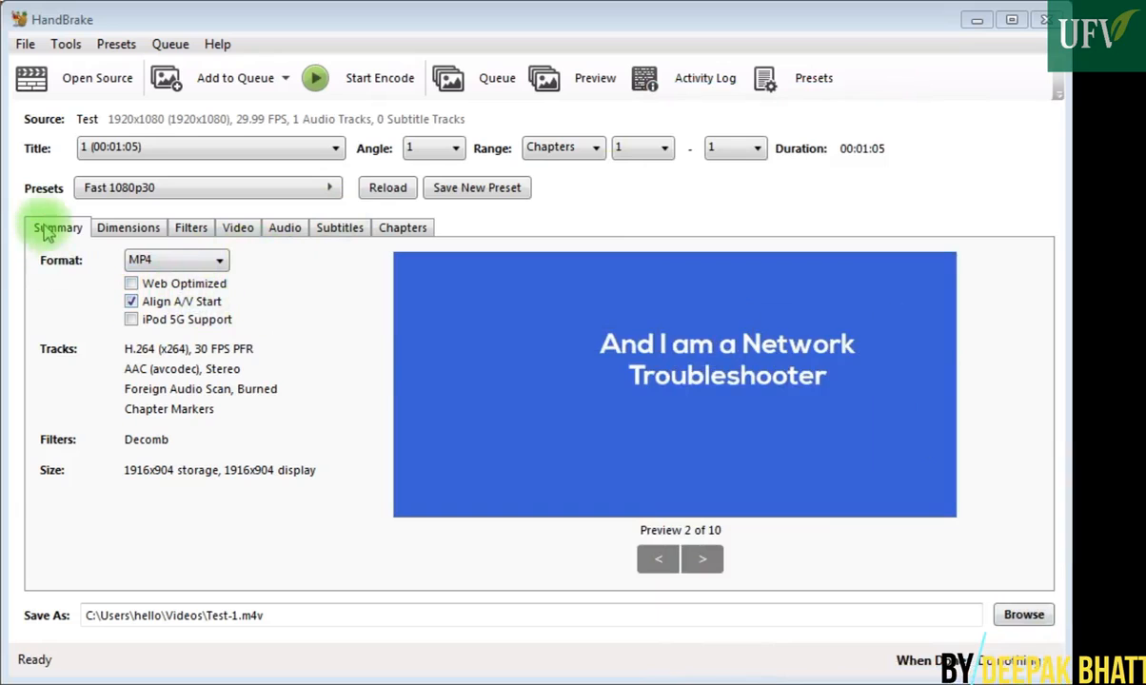
Step: Keep MP4 as the output format and enable the Web Optimized option
left_click(195, 259)
left_click(190, 282)
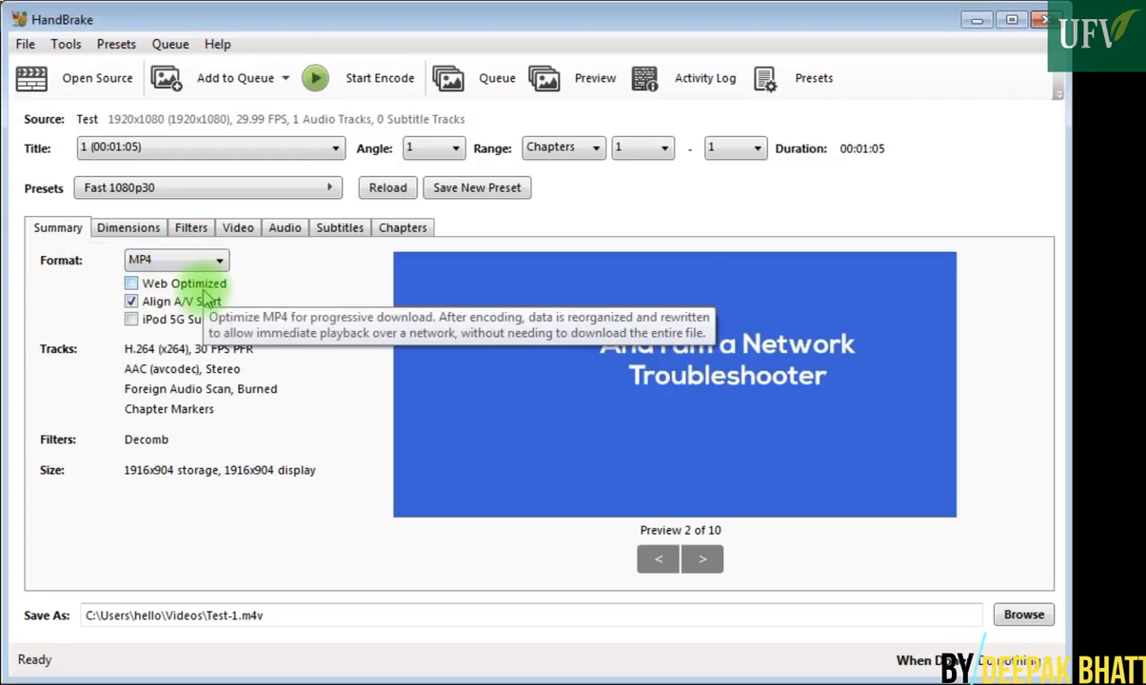
left_click(131, 288)
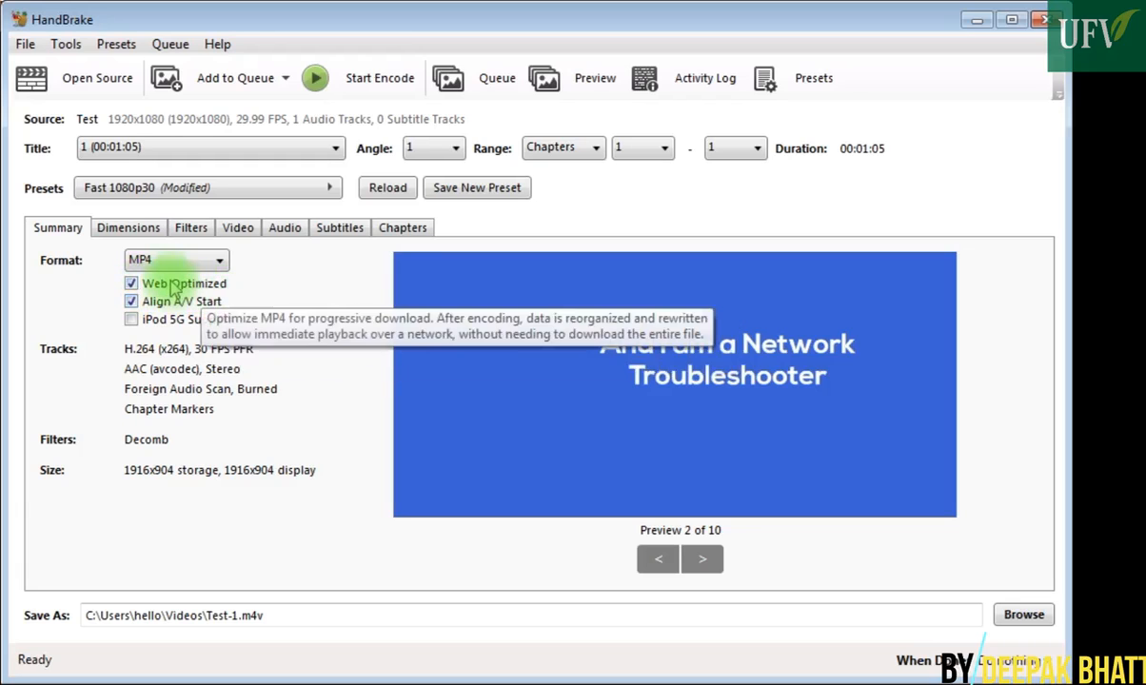
Step: Compare the output width and height in the dimension settings with the frame size in the Test file's properties
left_click(127, 233)
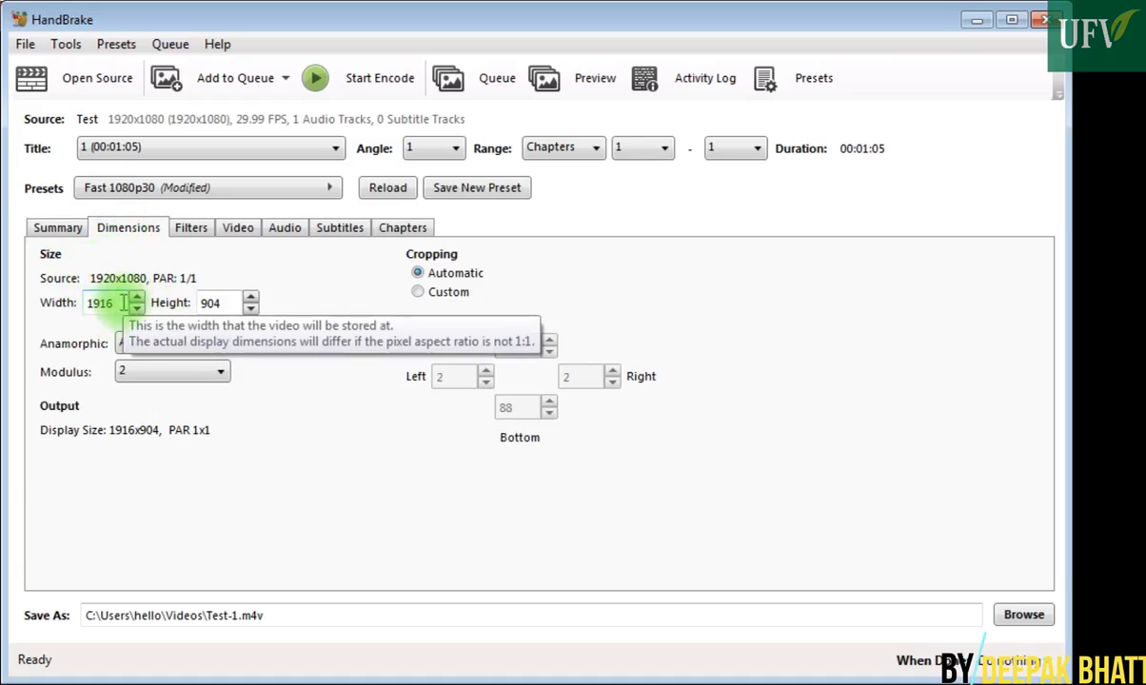
key("alt+Tab")
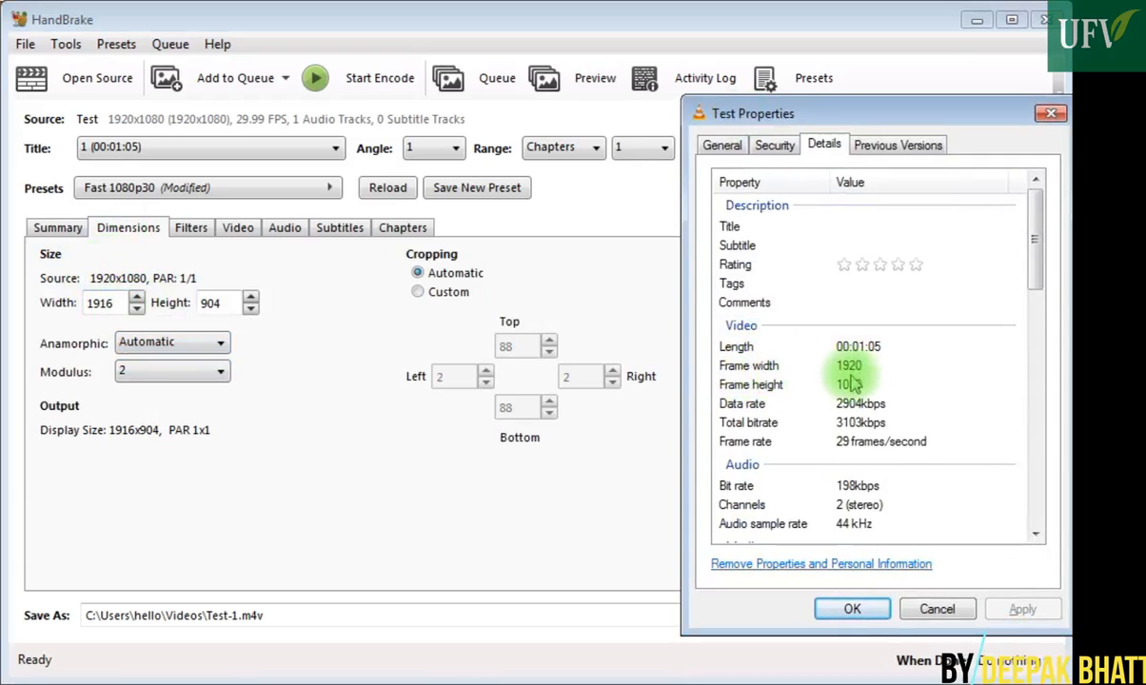
left_click(860, 115)
left_click_drag(859, 114, 981, 680)
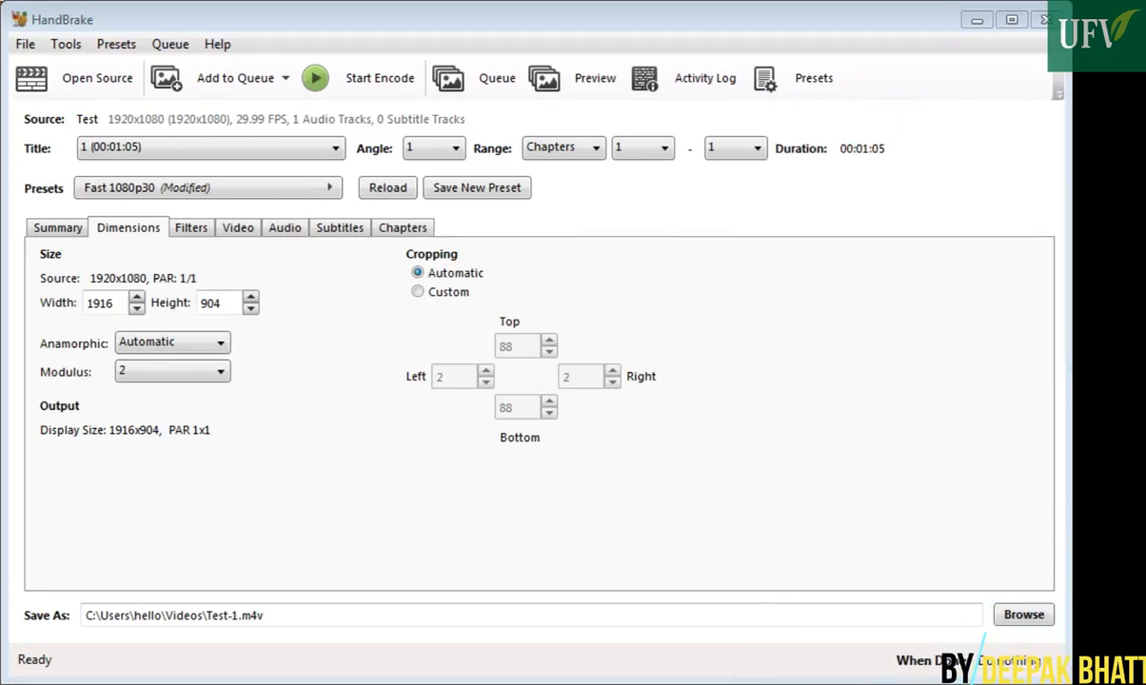
Step: Review the filter, video, audio and subtitle settings, keeping H.264 (x264) as the video codec
left_click(190, 228)
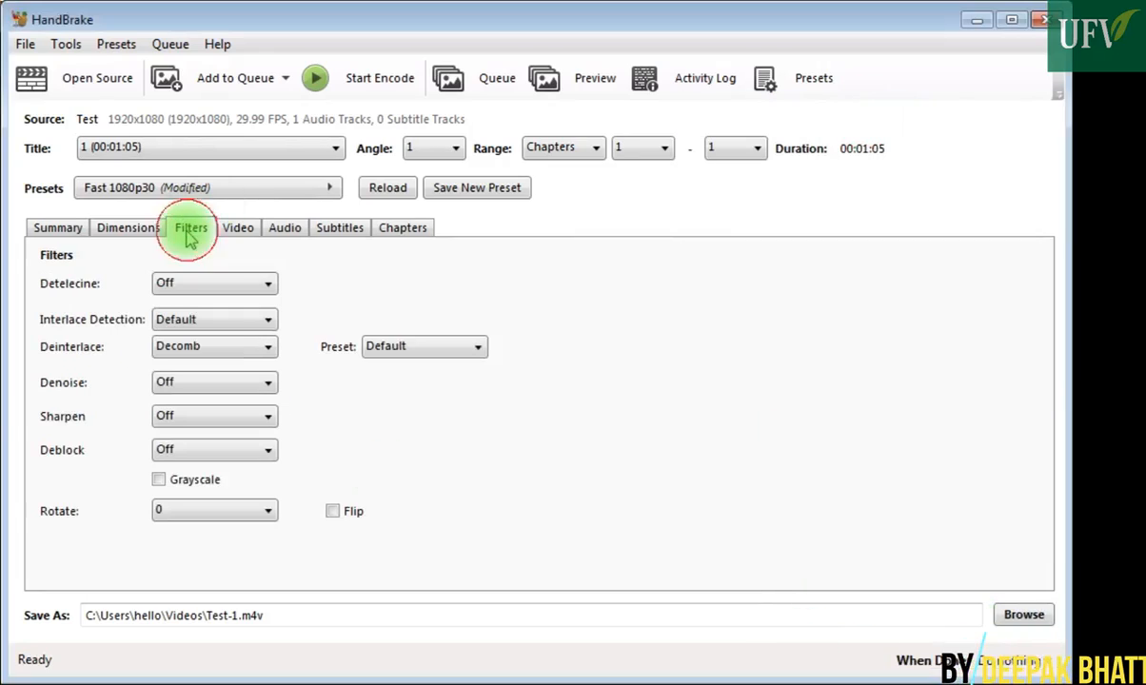
left_click(240, 229)
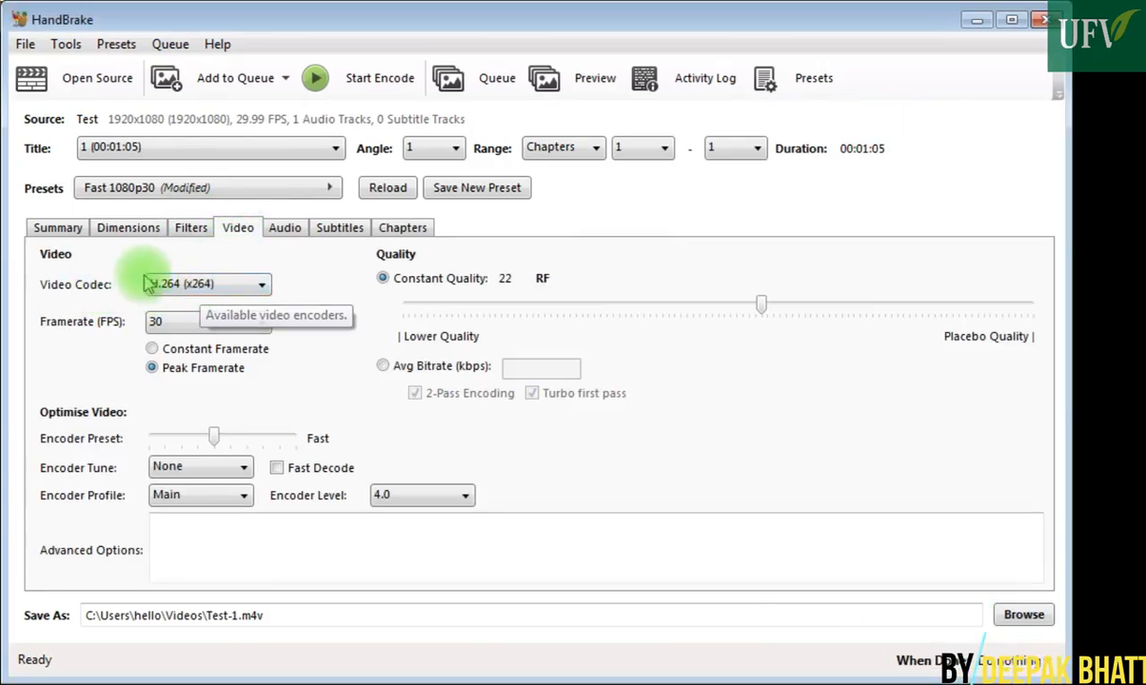
left_click(204, 291)
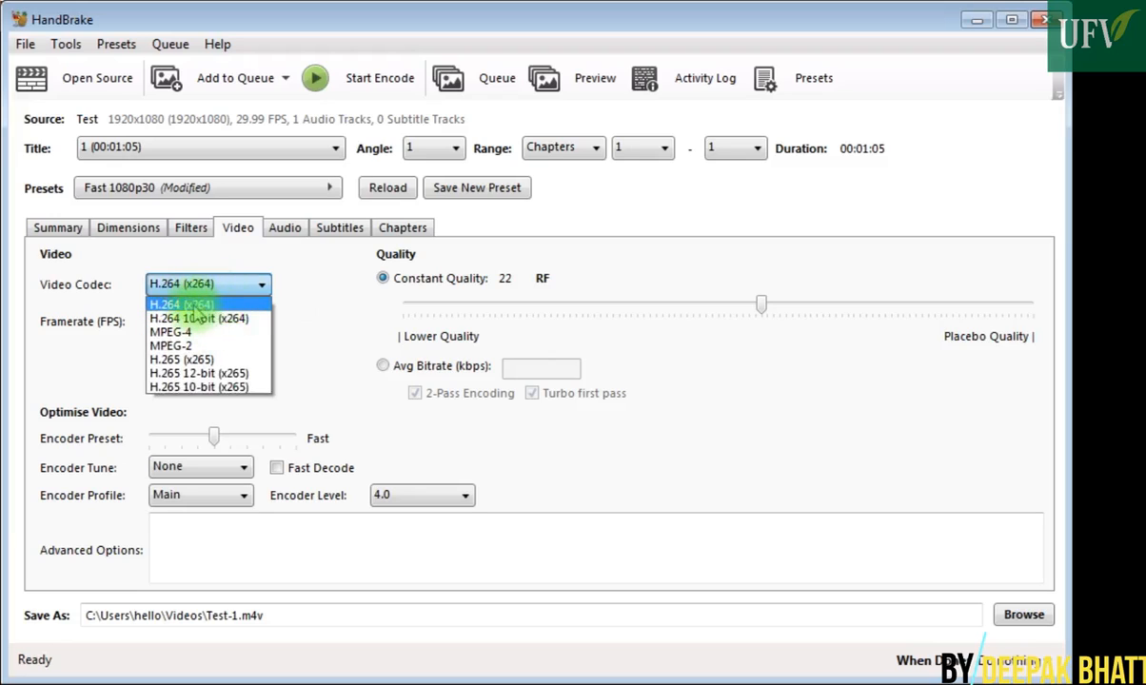
left_click(205, 302)
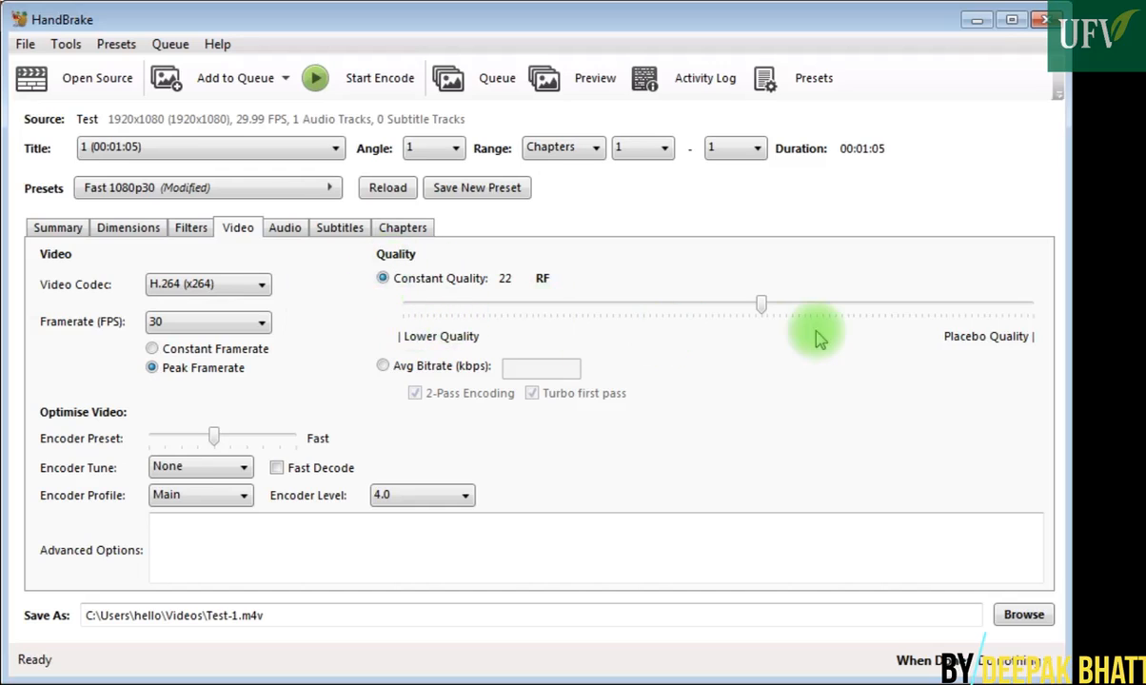
left_click(285, 228)
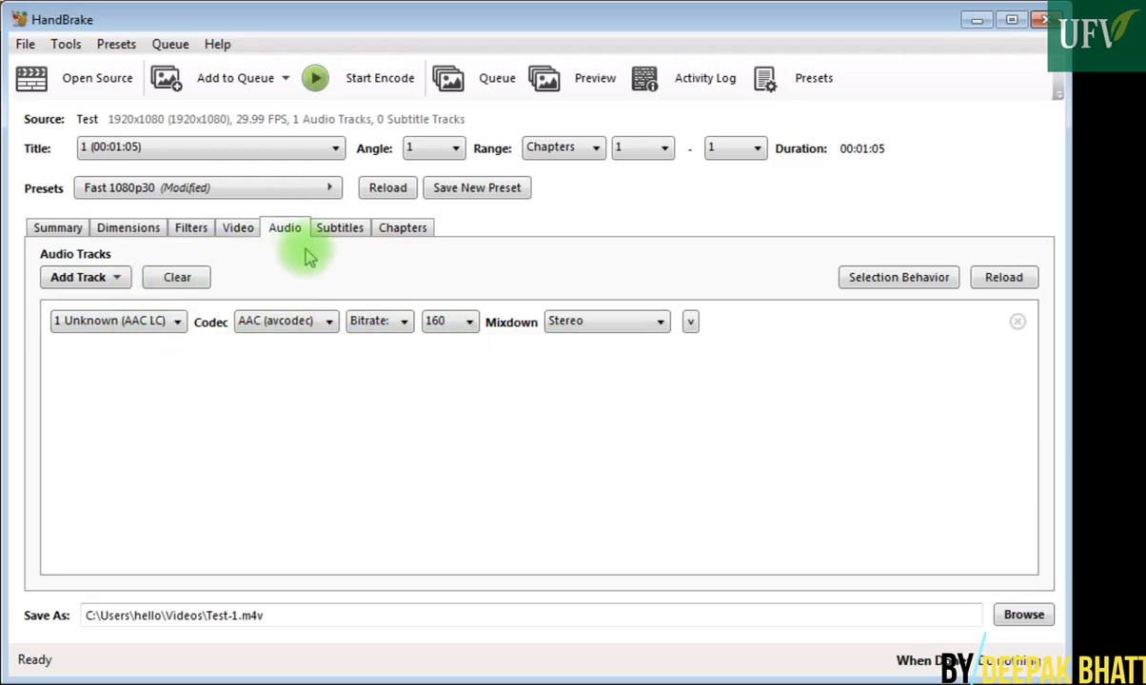
left_click(339, 231)
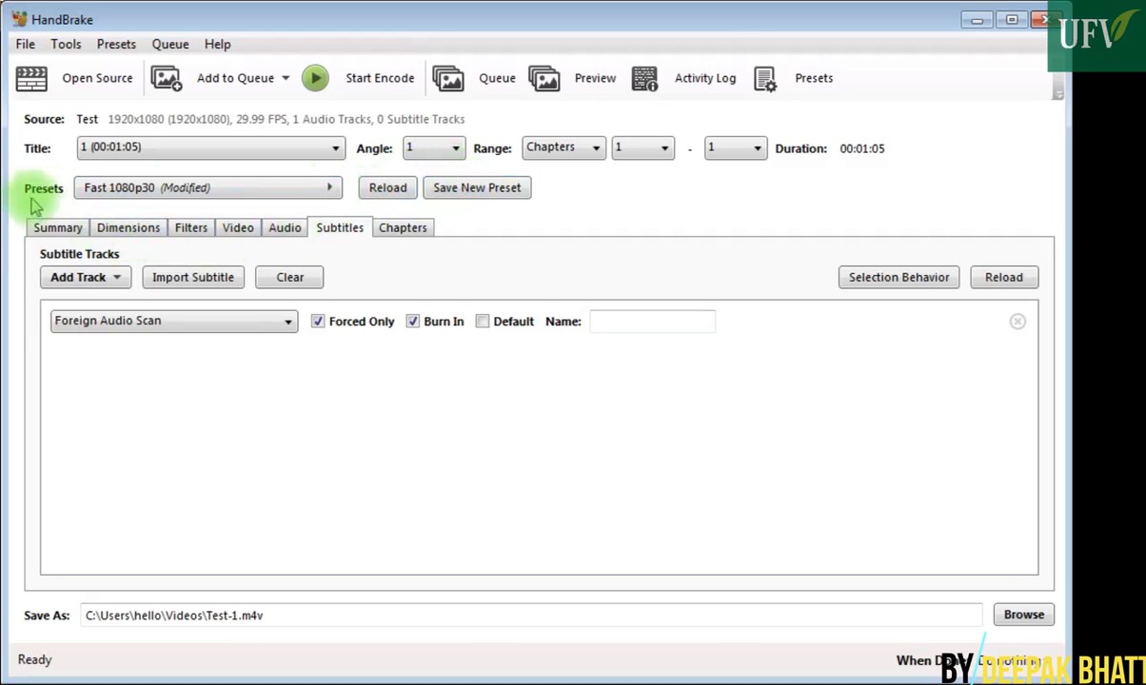
Step: Apply the Very Fast 720p30 preset from the General category to the conversion
left_click(114, 188)
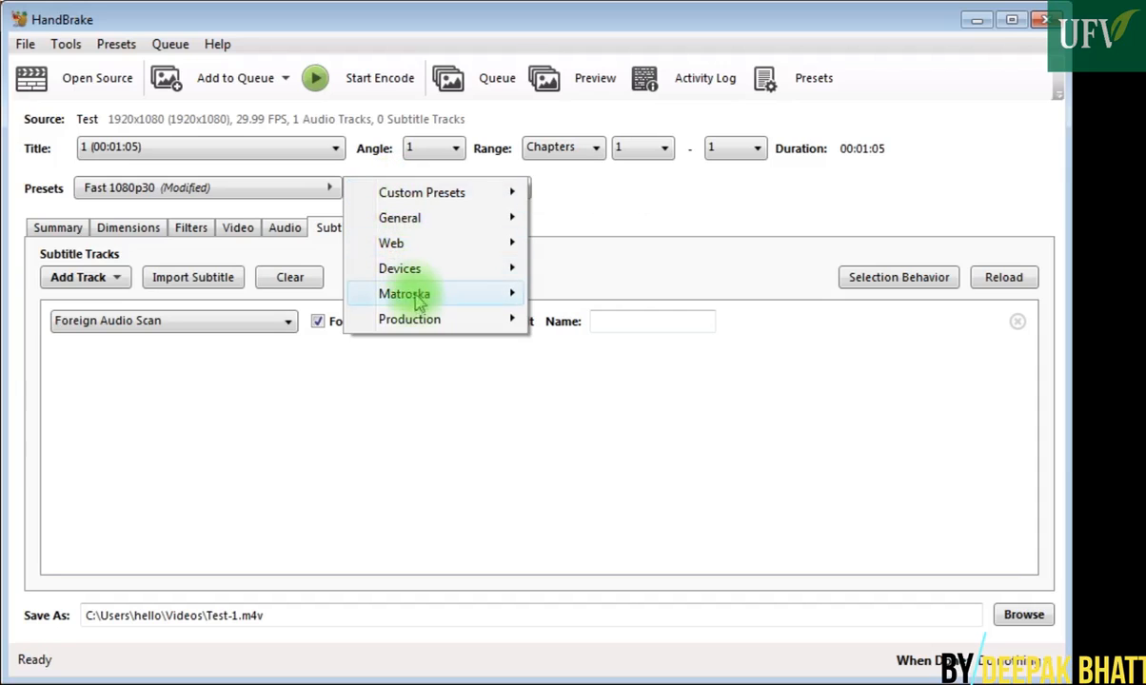
mouse_move(435, 222)
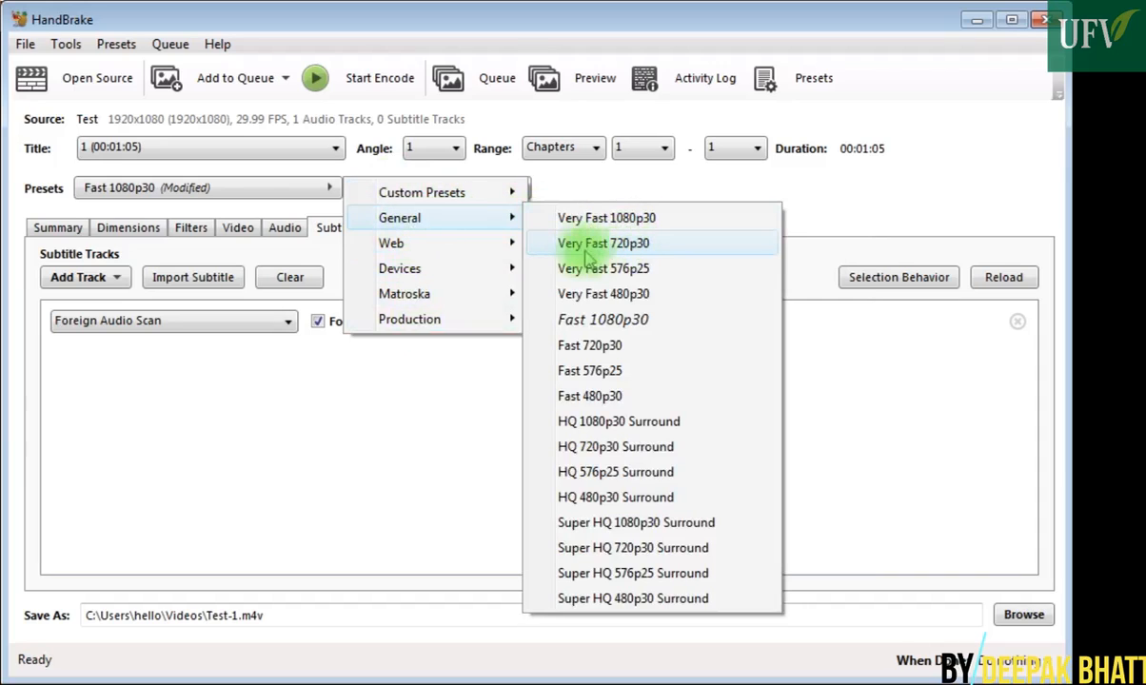
left_click(641, 246)
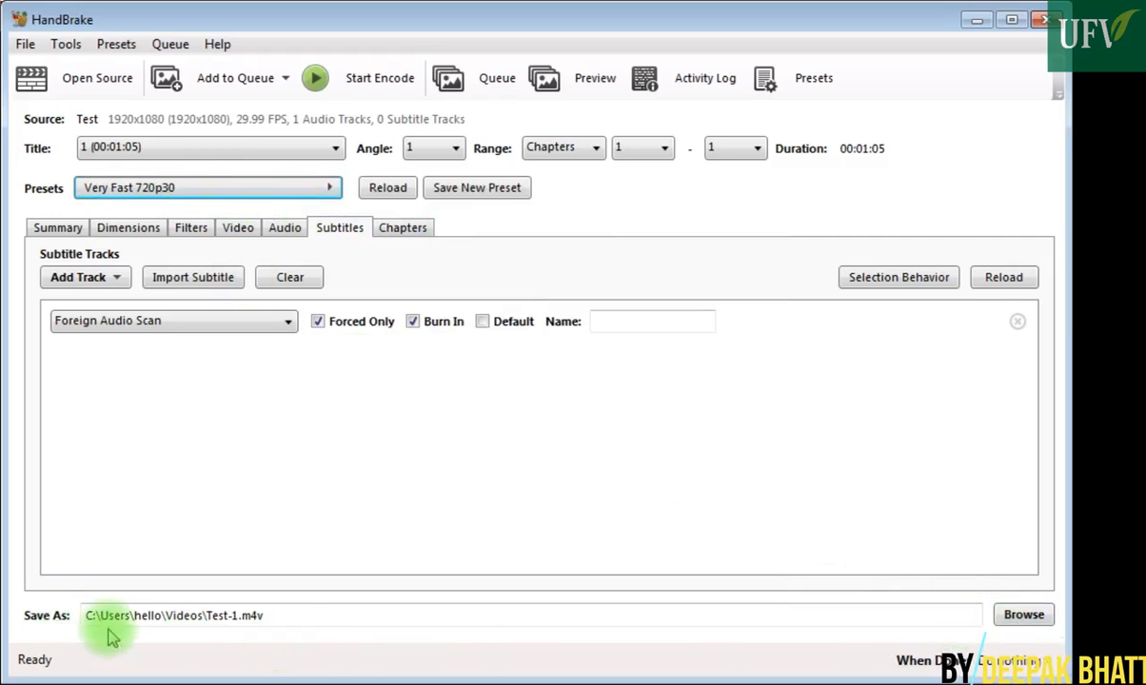
Step: Rename the output file as converttest.m4v, saved in the C:\Users\hello\Videos folder
double_click(235, 615)
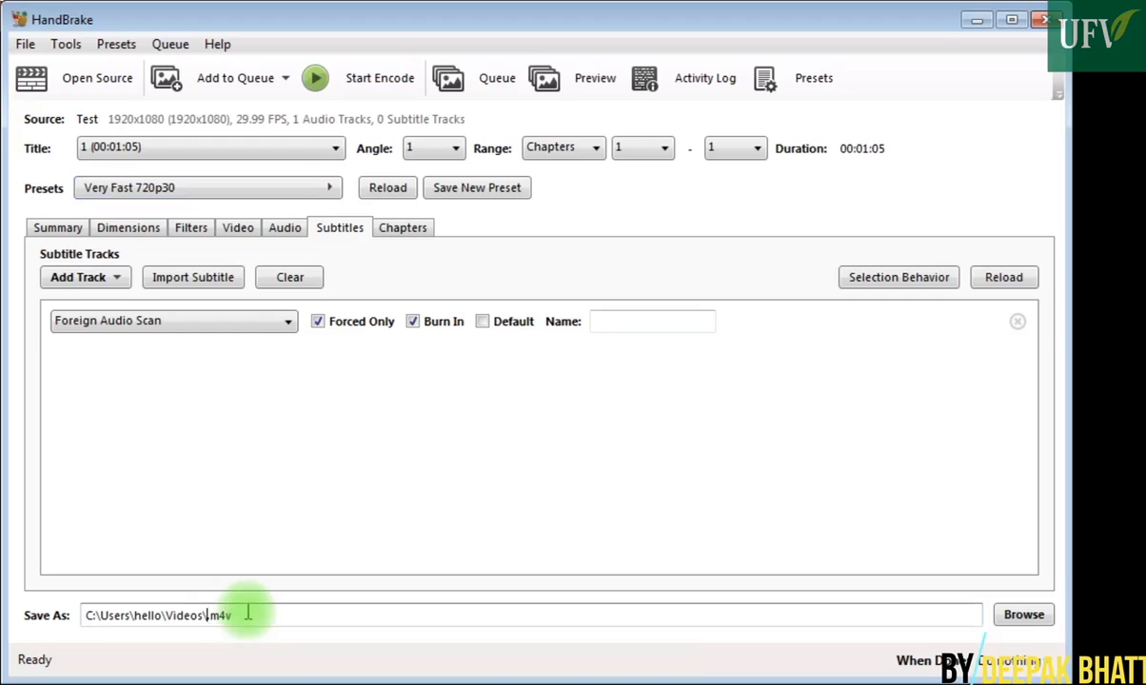
type("converttest")
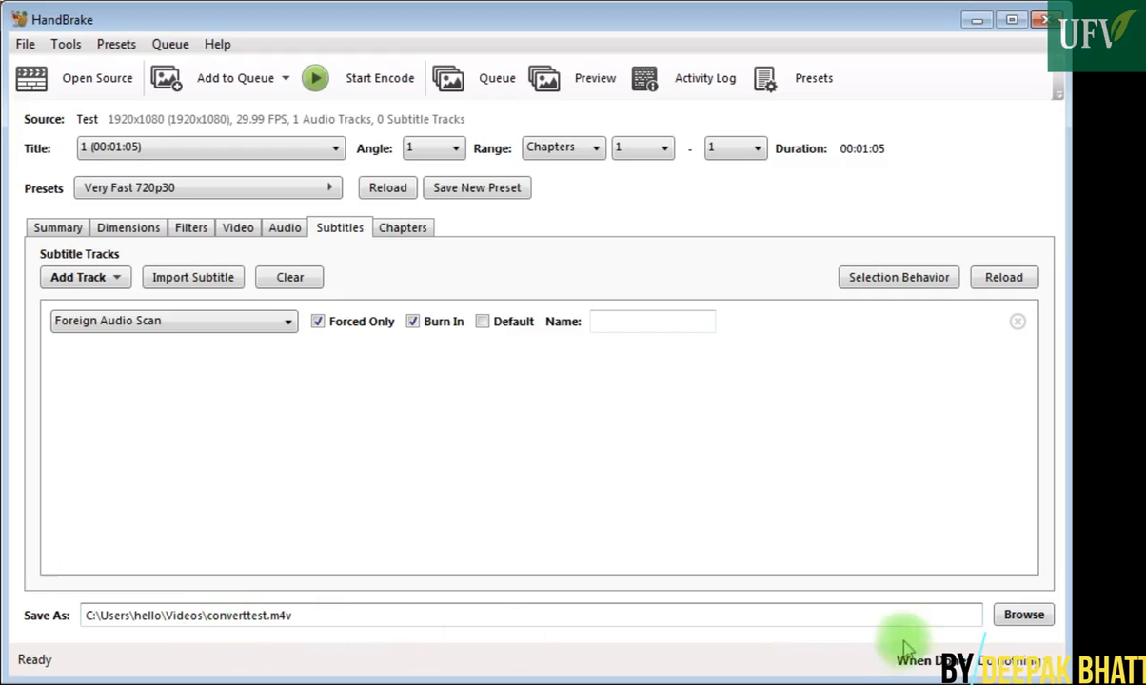
left_click(1024, 618)
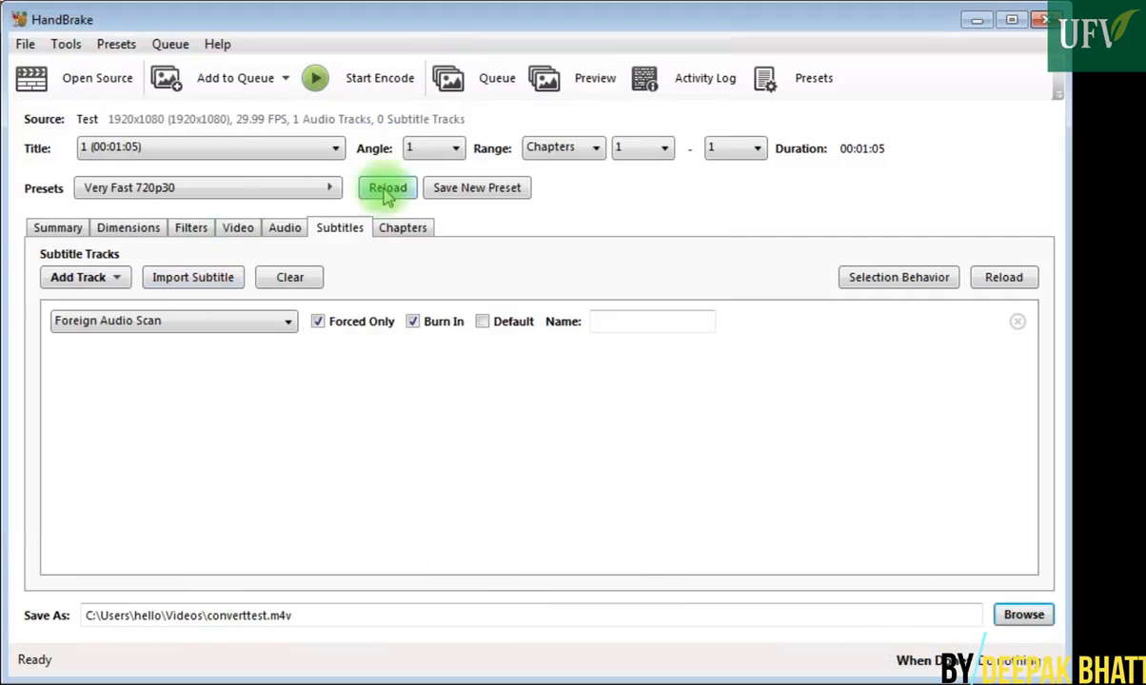
Step: Recheck the summary, dimension, filter, video and subtitle settings under the chosen preset, and start the encode
left_click(57, 228)
left_click(126, 229)
left_click(191, 228)
left_click(249, 229)
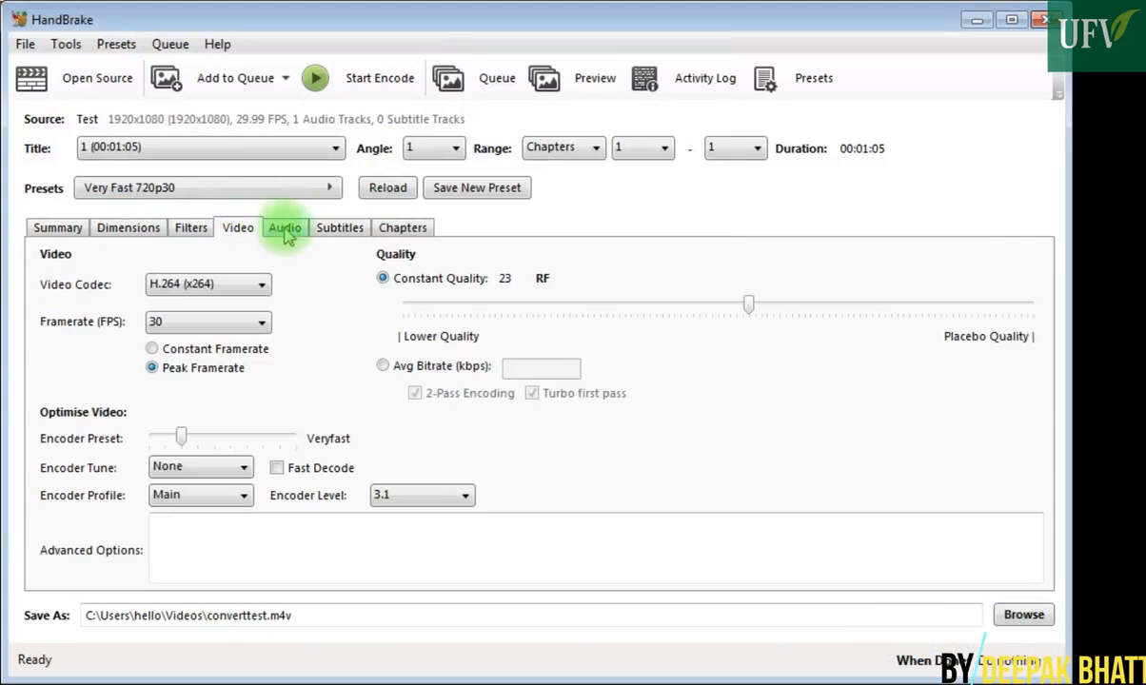
left_click(333, 227)
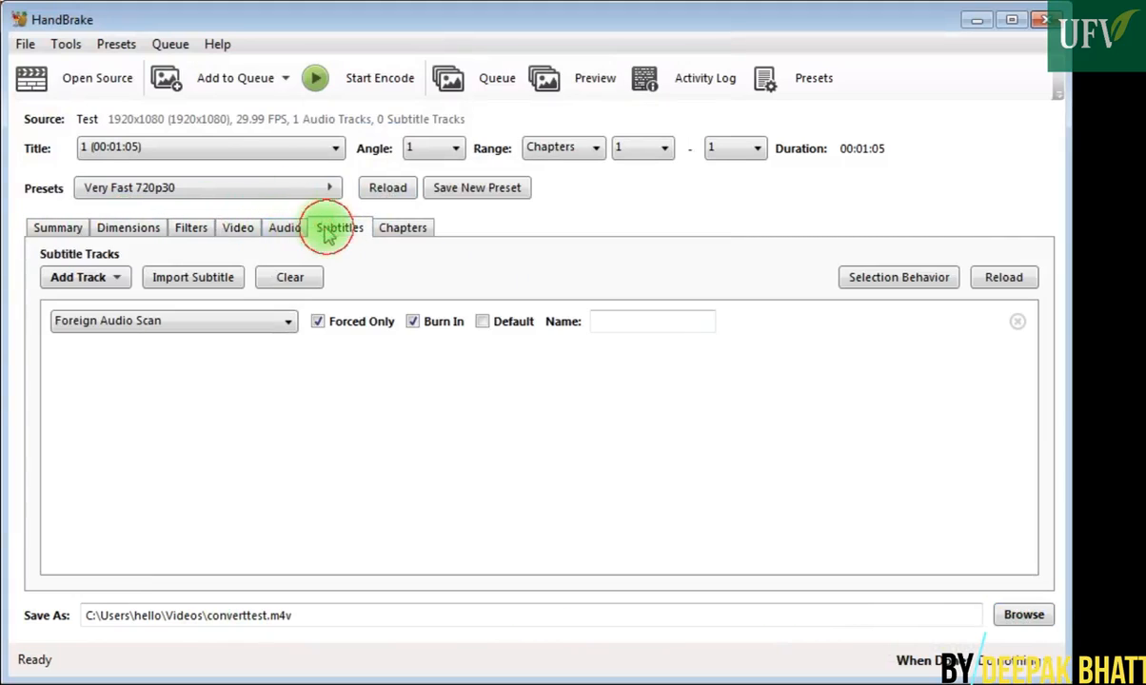
left_click(370, 84)
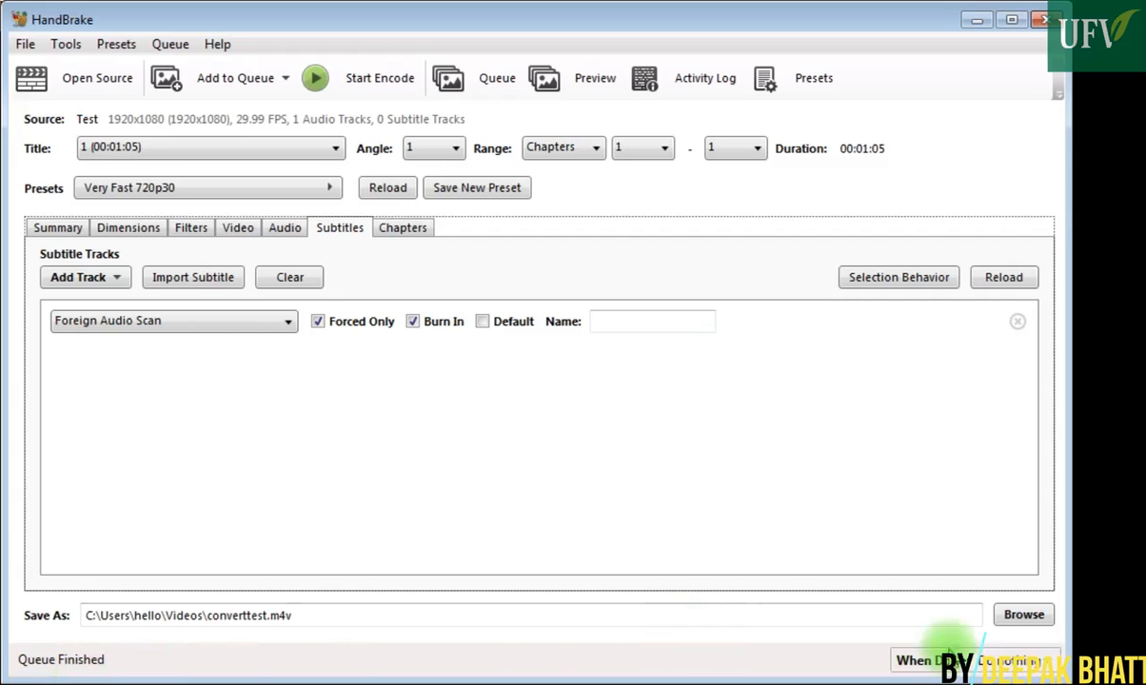
Step: Switch to the Videos library in Windows Explorer and show the file properties of the converttest video
left_click(990, 659)
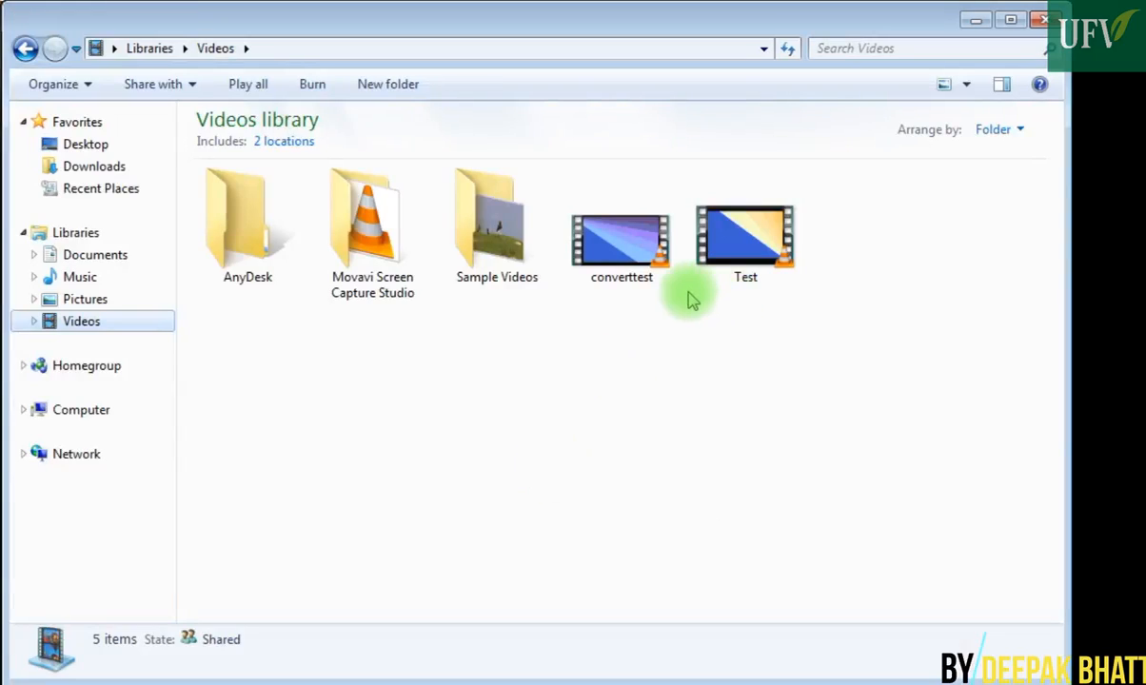
mouse_move(619, 283)
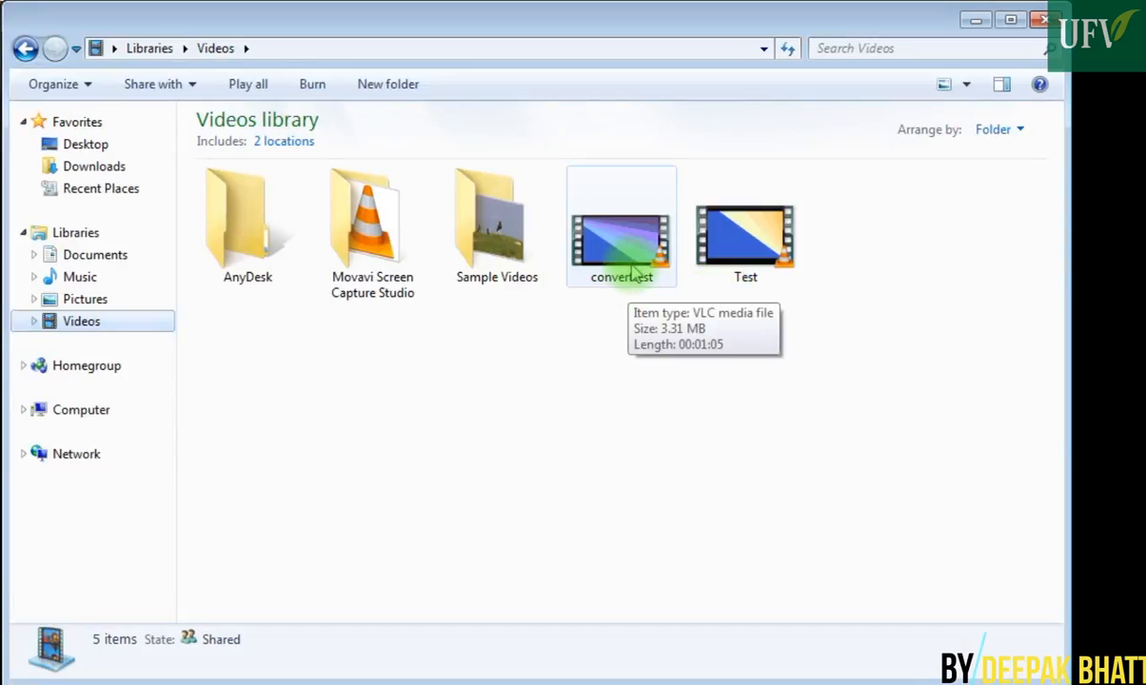
right_click(633, 270)
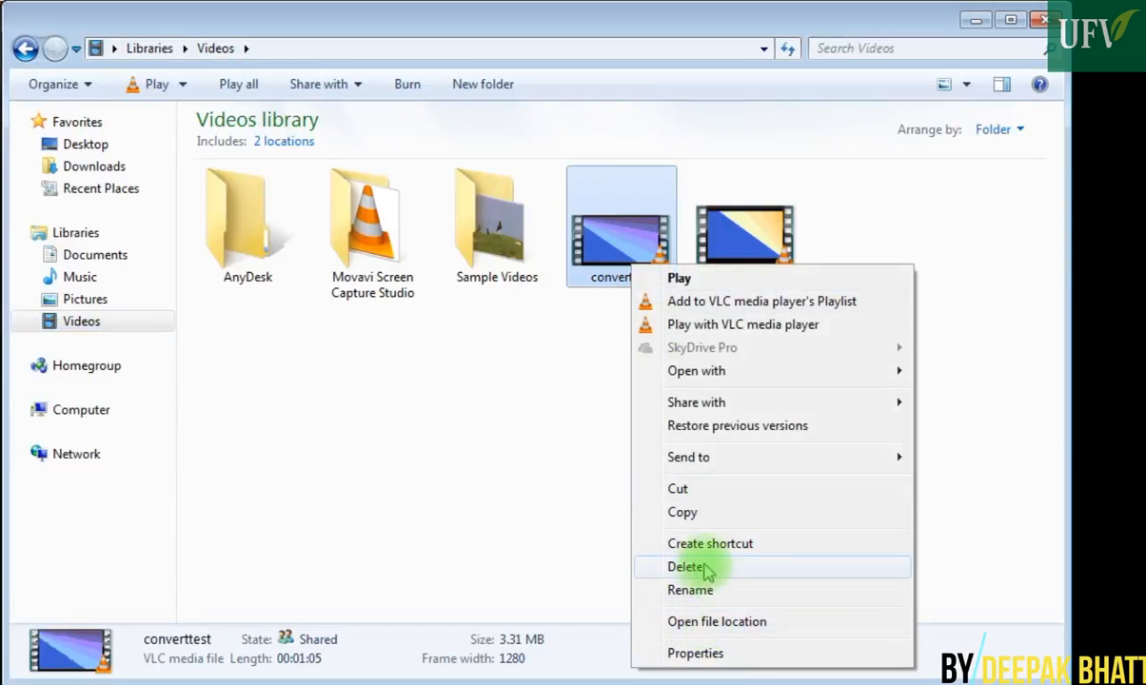
left_click(696, 654)
left_click_drag(758, 202, 272, 95)
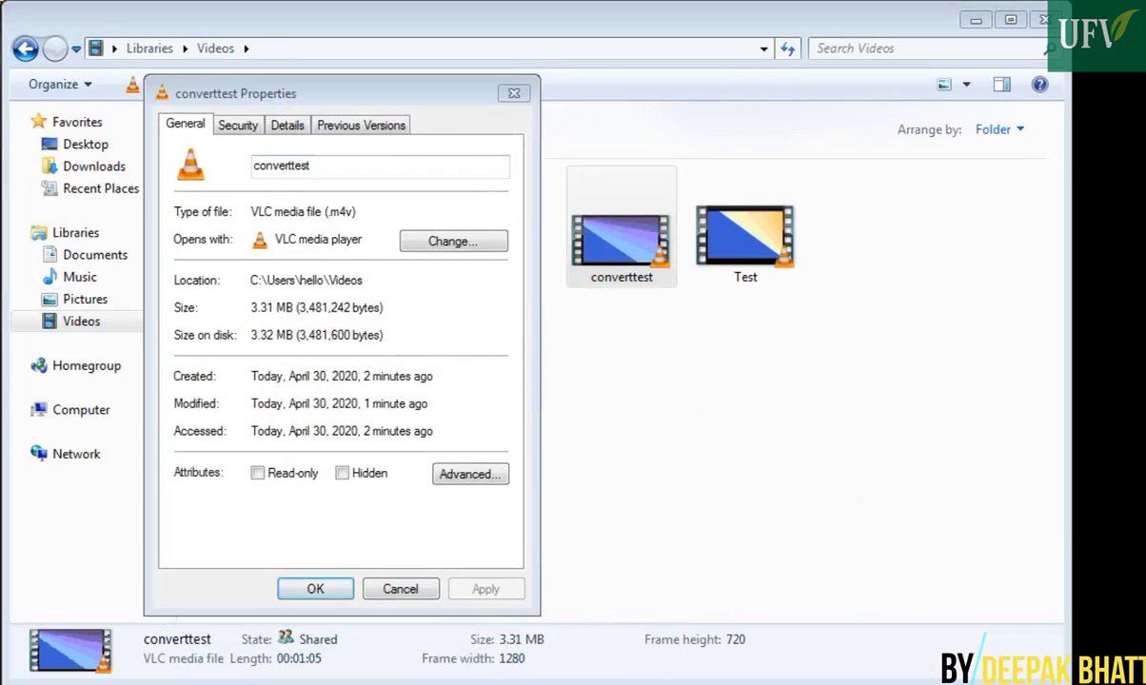
Step: Compare the file size and video details of converttest with those of the original Test video, with both properties windows side by side
left_click_drag(885, 680, 680, 110)
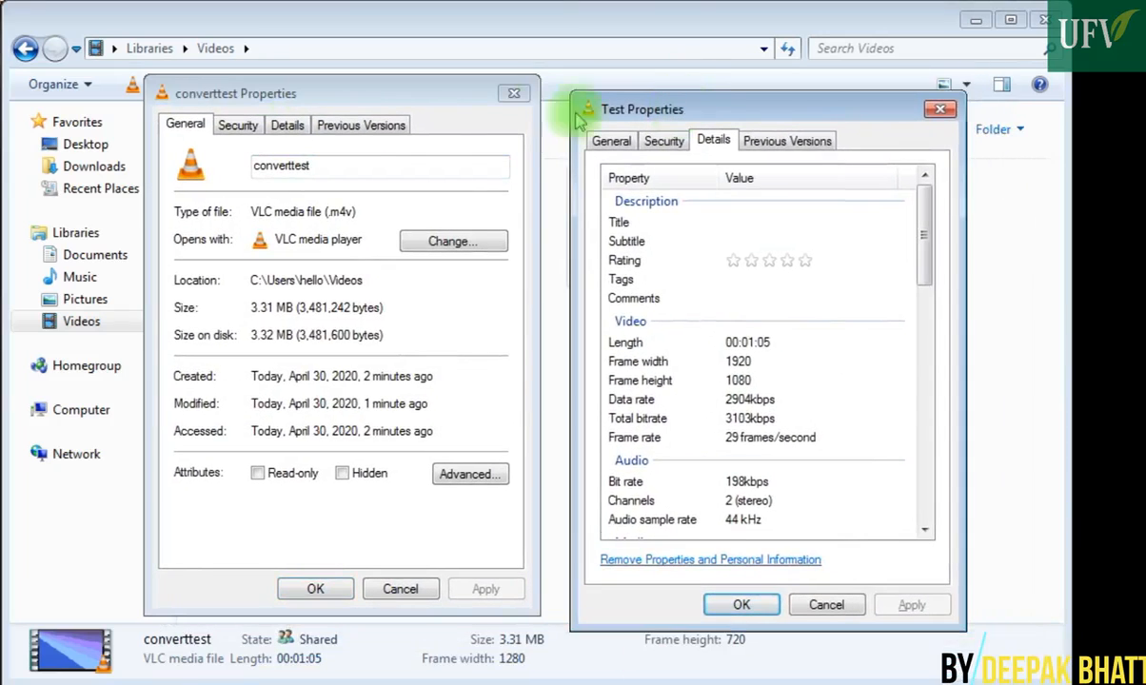
left_click(614, 146)
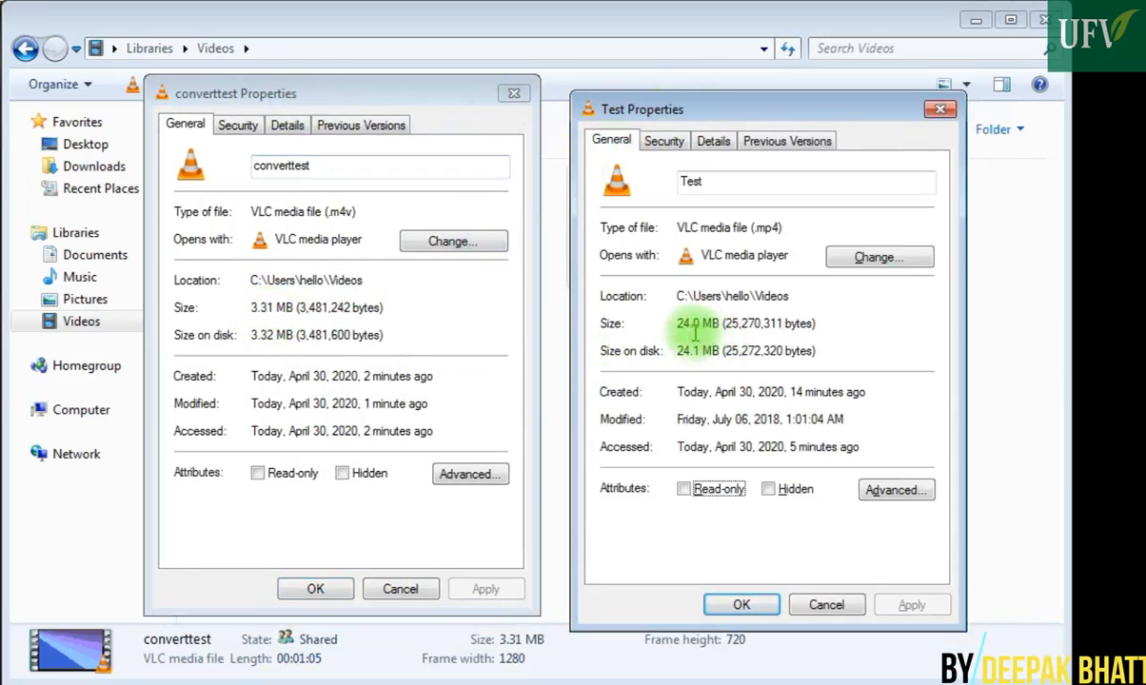
left_click(288, 128)
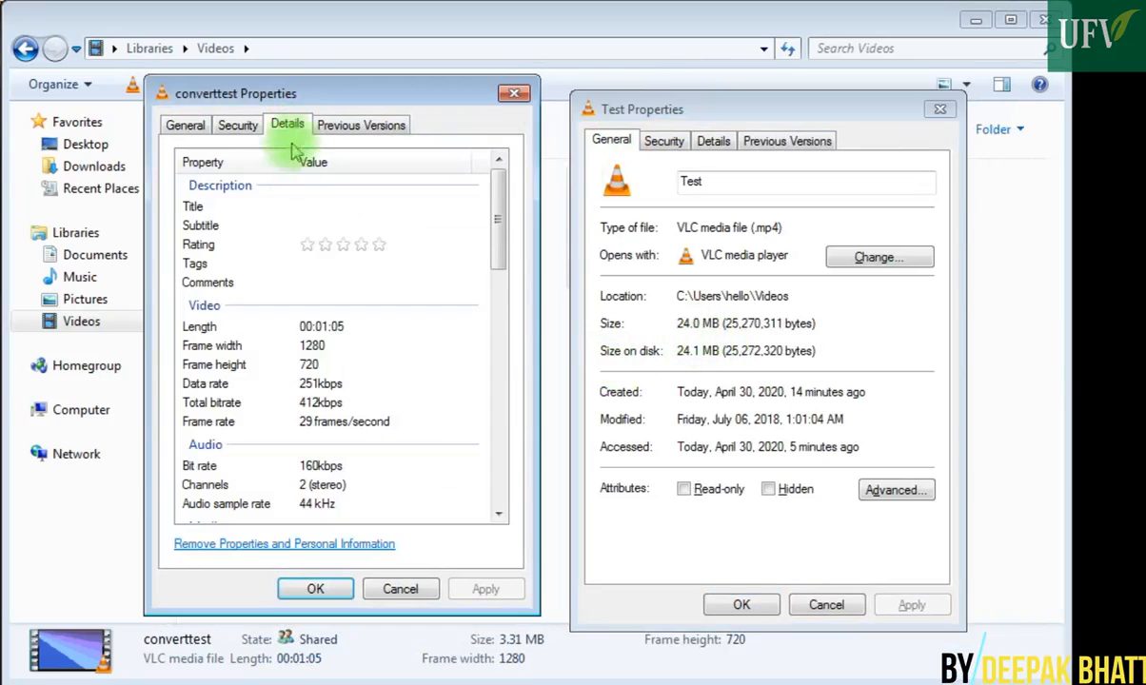
left_click(715, 140)
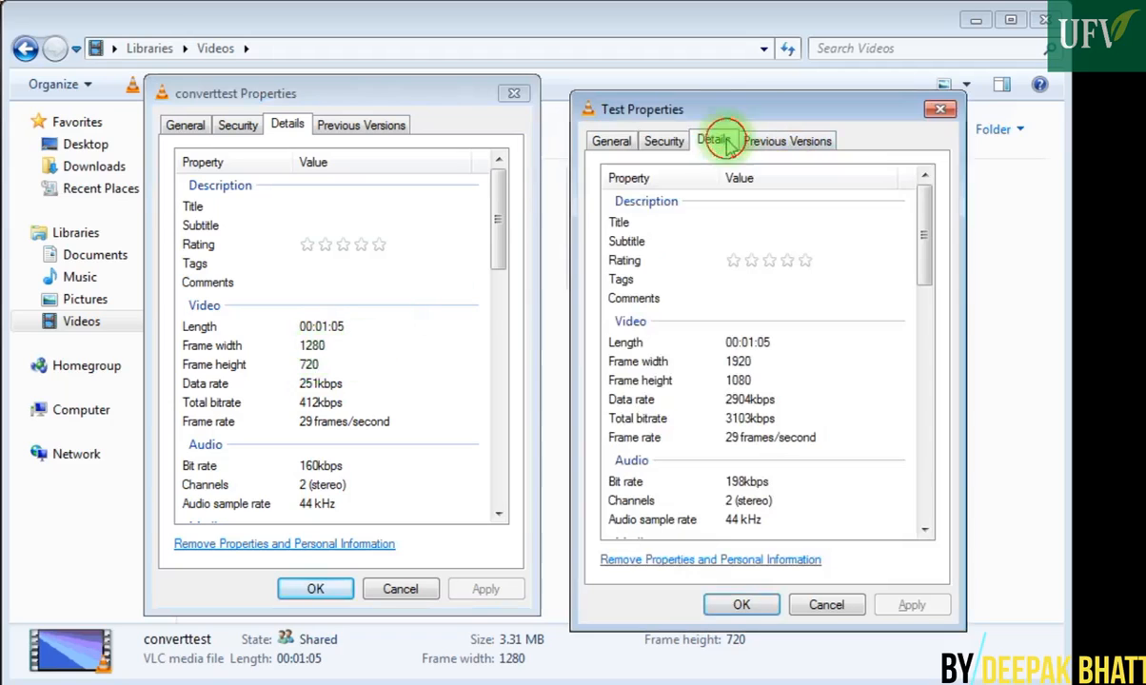